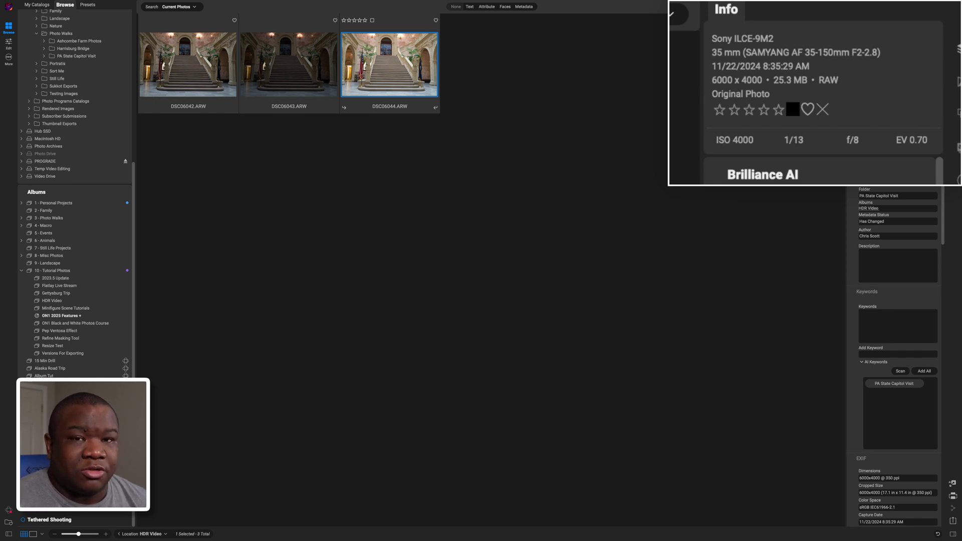
Compare the exposure details of DSC06042, DSC06043 and DSC06044, then select all three.
{"action": "left_click", "coordinate": [297, 100]}
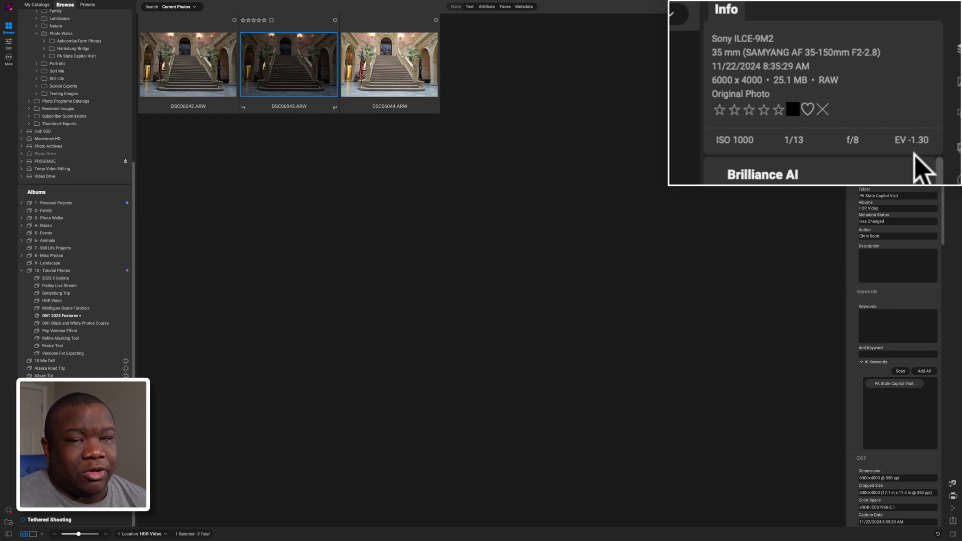
{"action": "left_click", "coordinate": [184, 80]}
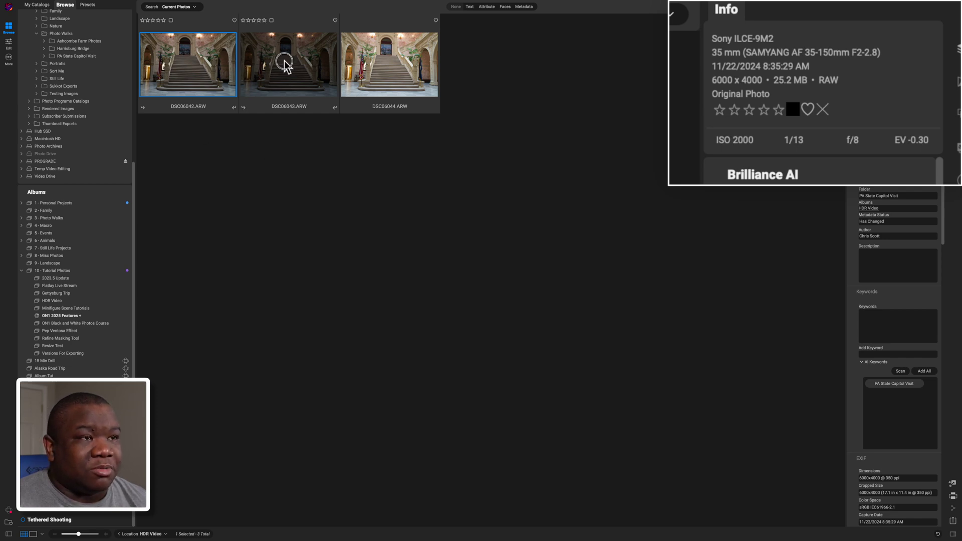
{"action": "left_click", "coordinate": [373, 81]}
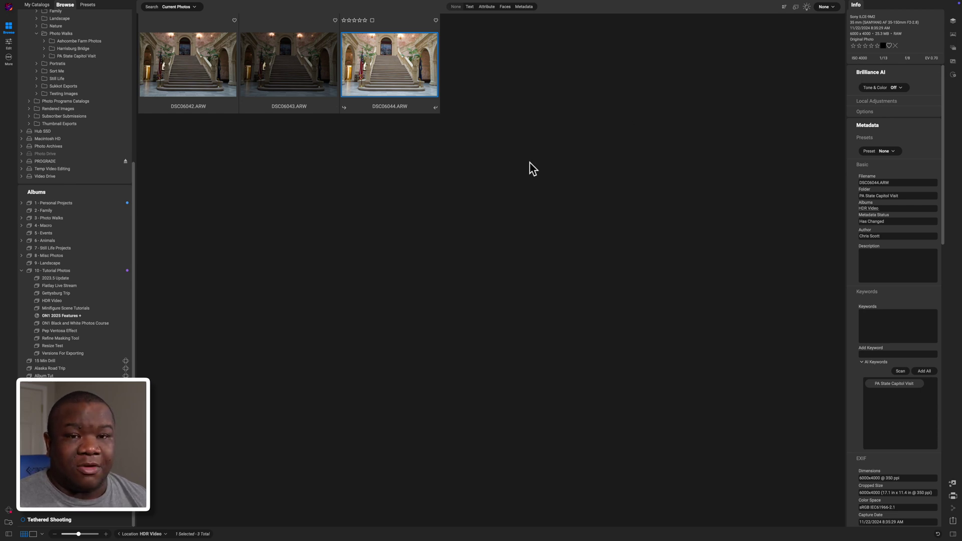
{"action": "left_click", "coordinate": [297, 81]}
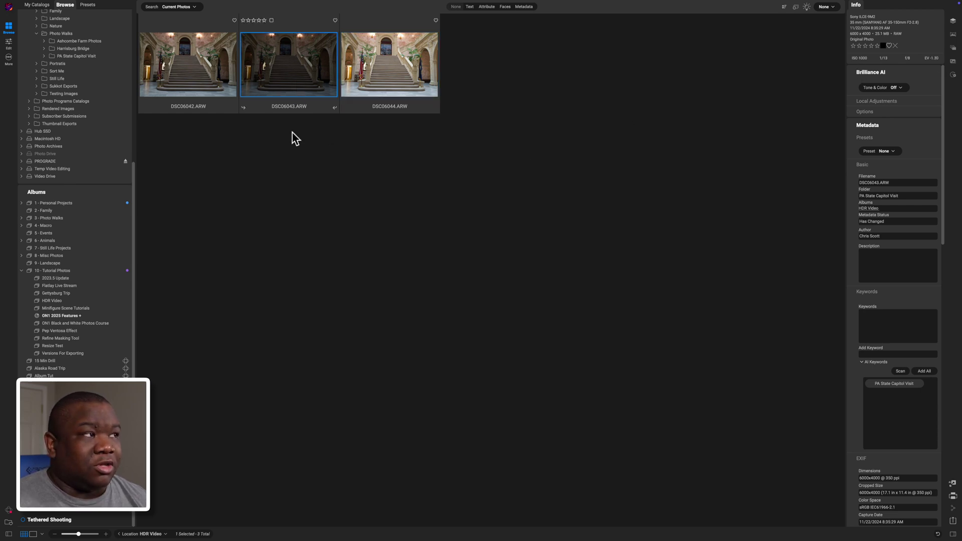
{"action": "left_click", "coordinate": [214, 74]}
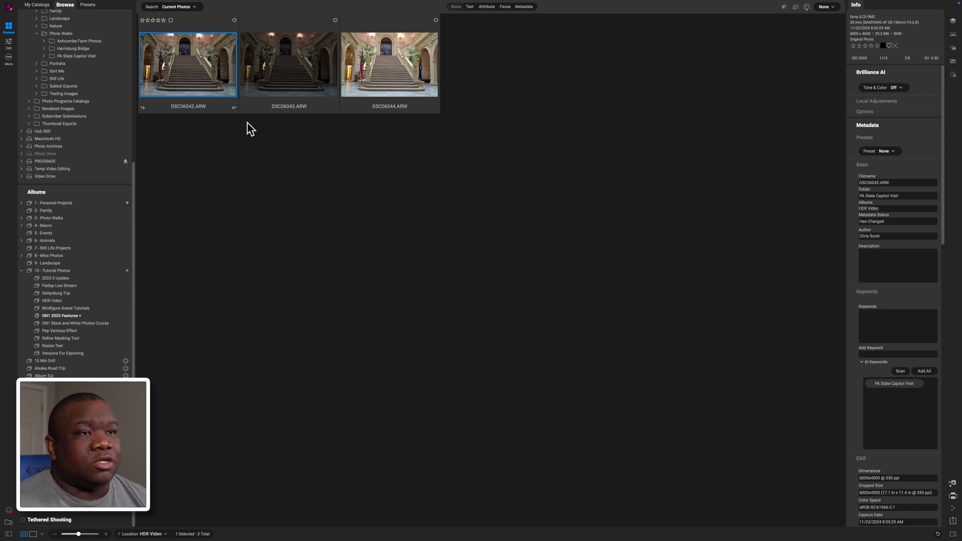
{"action": "left_click", "coordinate": [419, 83], "text": "shift"}
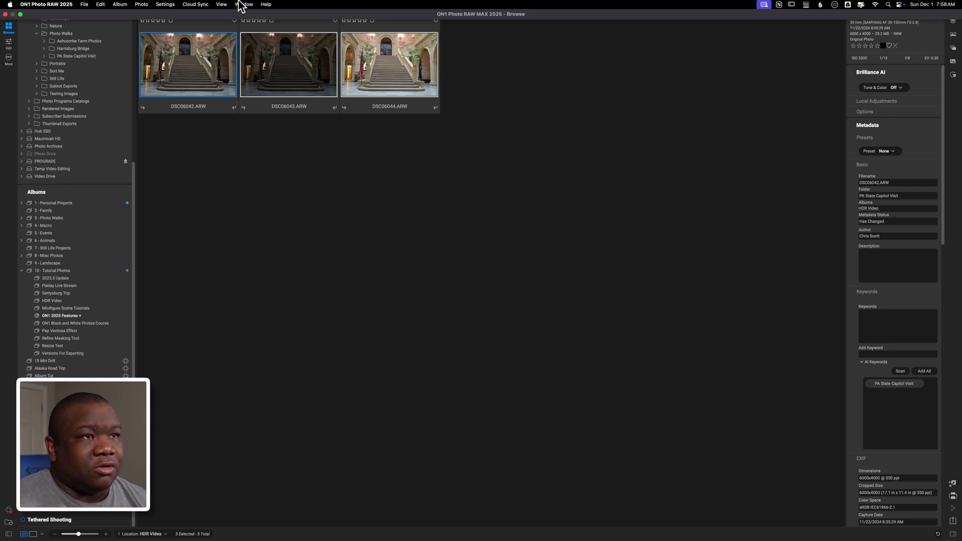
Look through the panel visibility and More actions menus, closing both unchanged.
{"action": "left_click", "coordinate": [244, 5]}
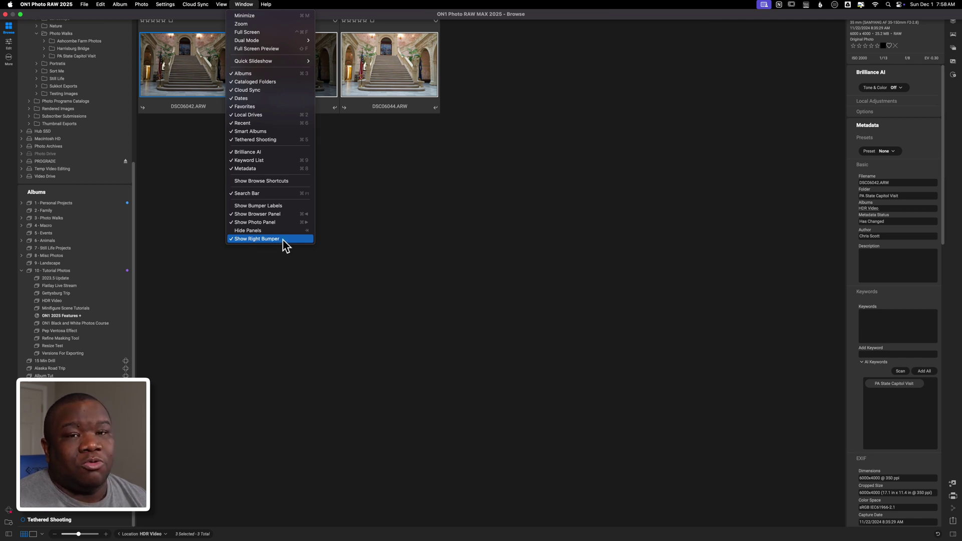
{"action": "left_click", "coordinate": [476, 338]}
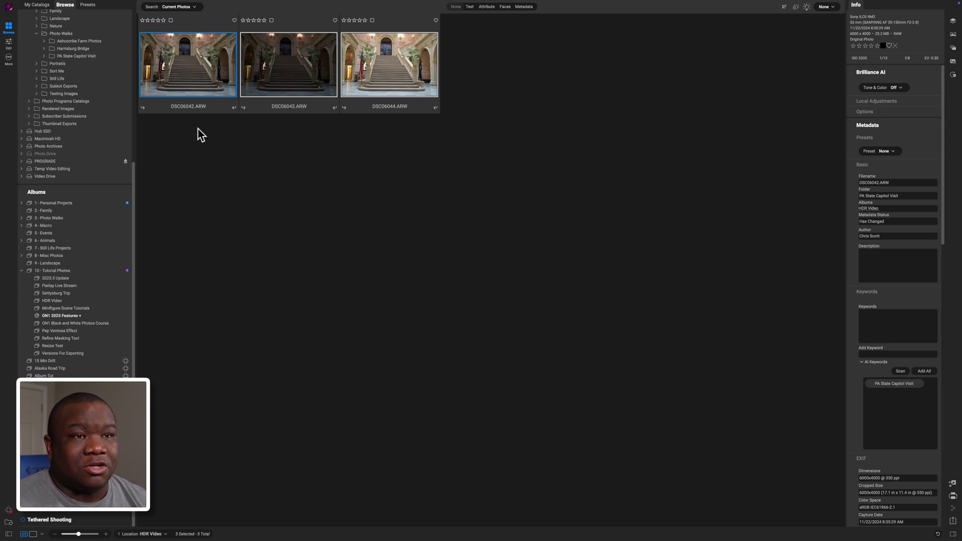
{"action": "left_click", "coordinate": [9, 58]}
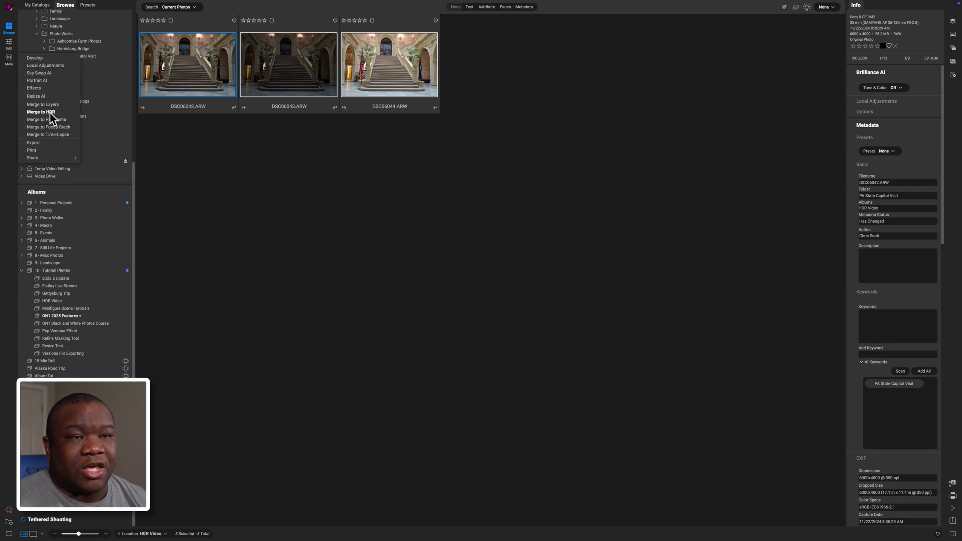
{"action": "left_click", "coordinate": [251, 234]}
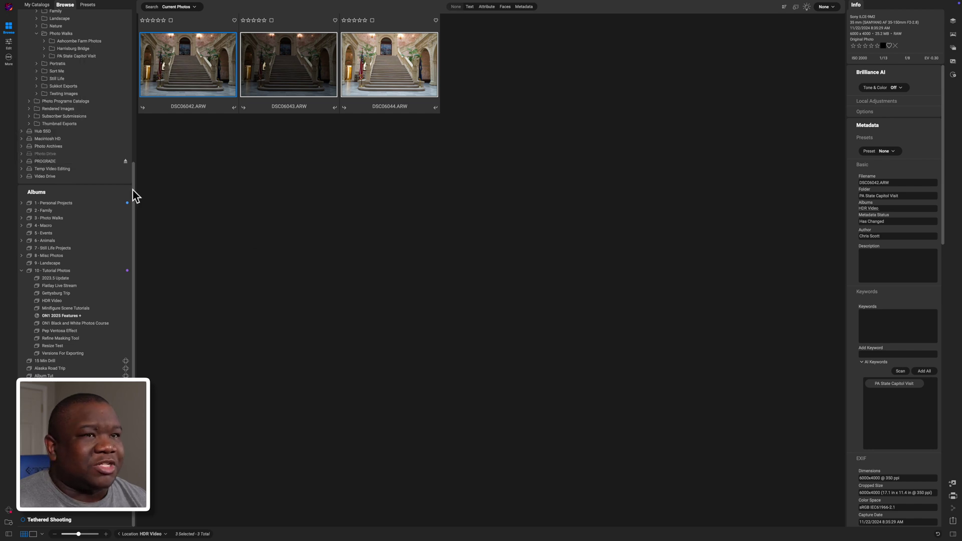
Merge the three selected exposures in Create HDR, previewing 3 EV with Surreal look and alignment.
{"action": "left_click", "coordinate": [953, 48]}
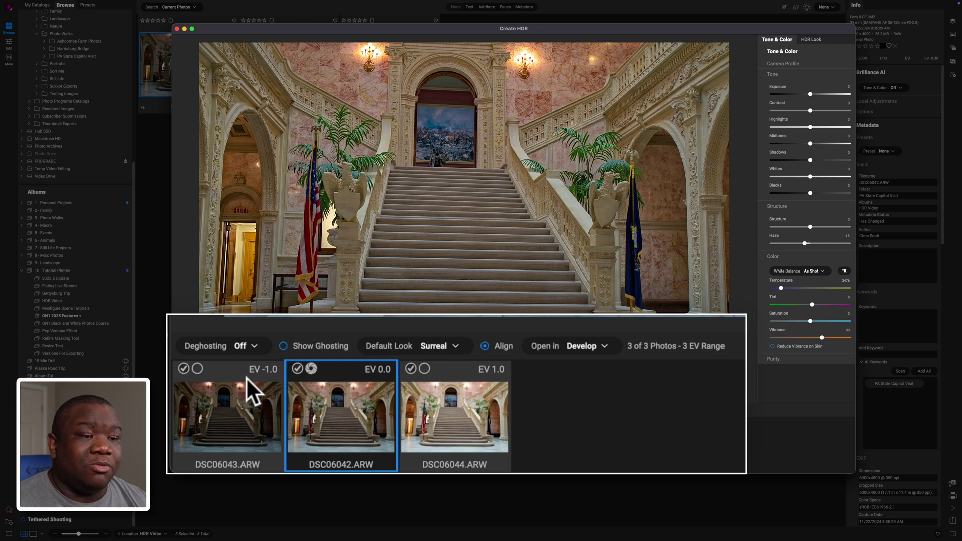
{"action": "left_click", "coordinate": [245, 348]}
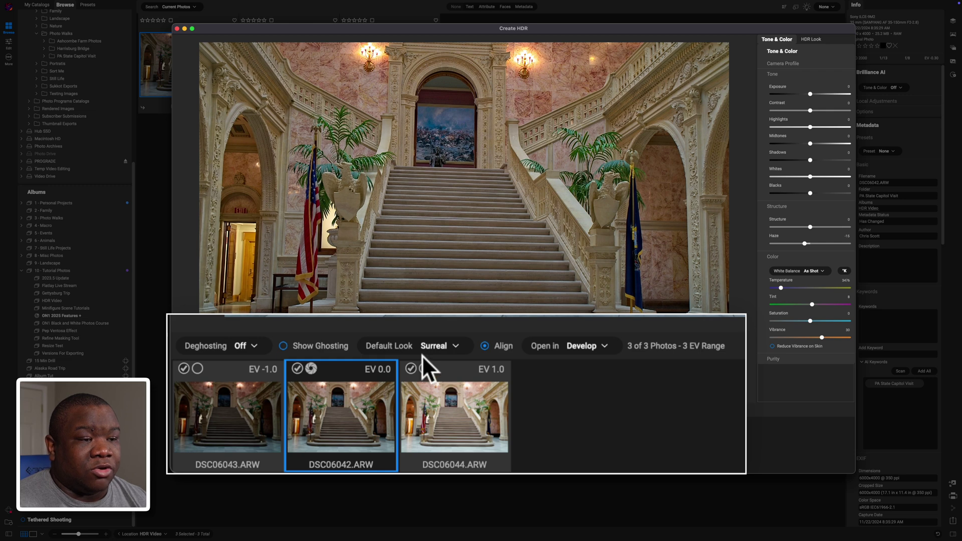
{"action": "left_click", "coordinate": [444, 350]}
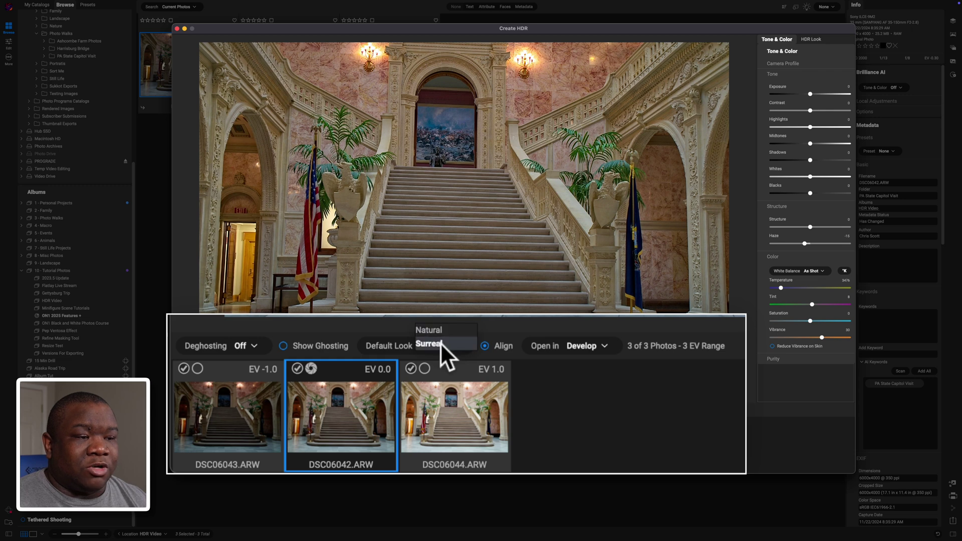
{"action": "left_click", "coordinate": [386, 345]}
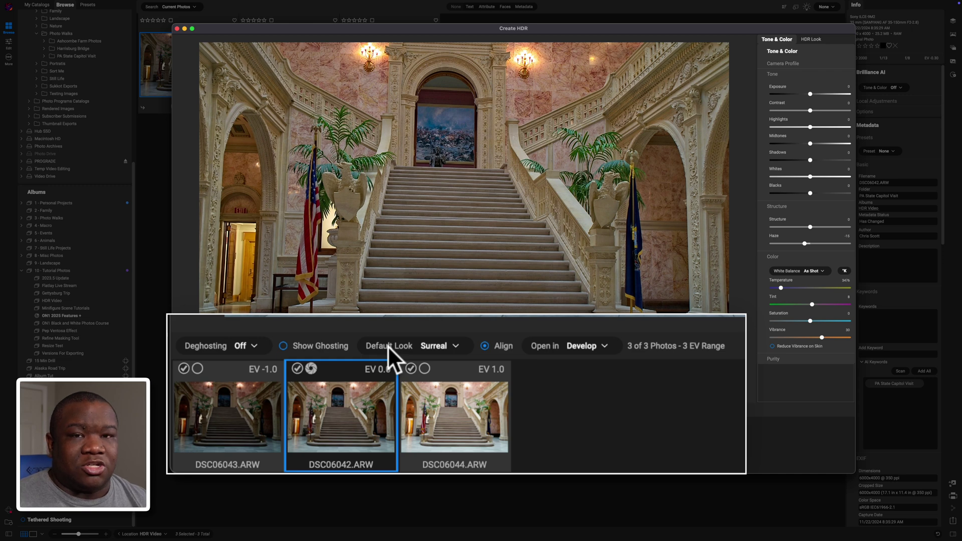
{"action": "left_click", "coordinate": [485, 347]}
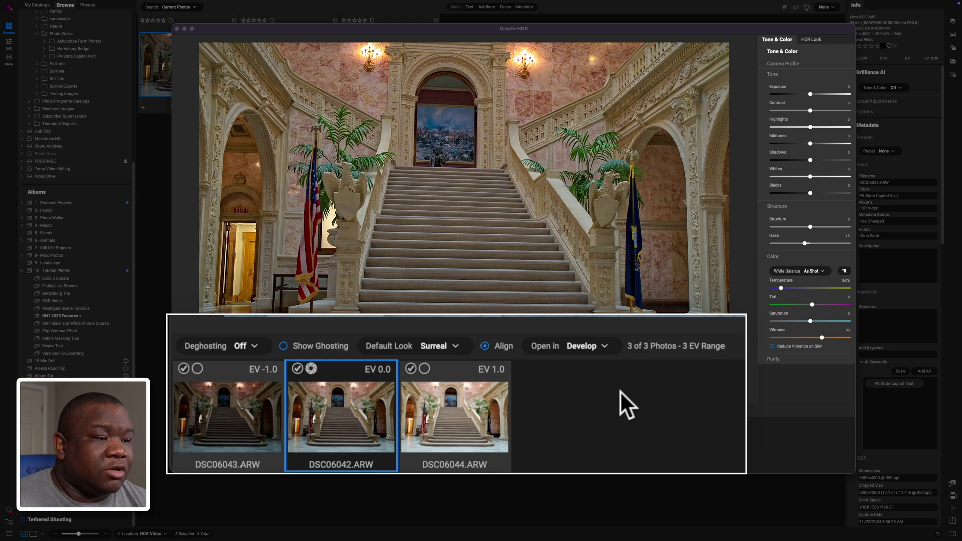
{"action": "left_click", "coordinate": [592, 345]}
{"action": "left_click", "coordinate": [561, 370]}
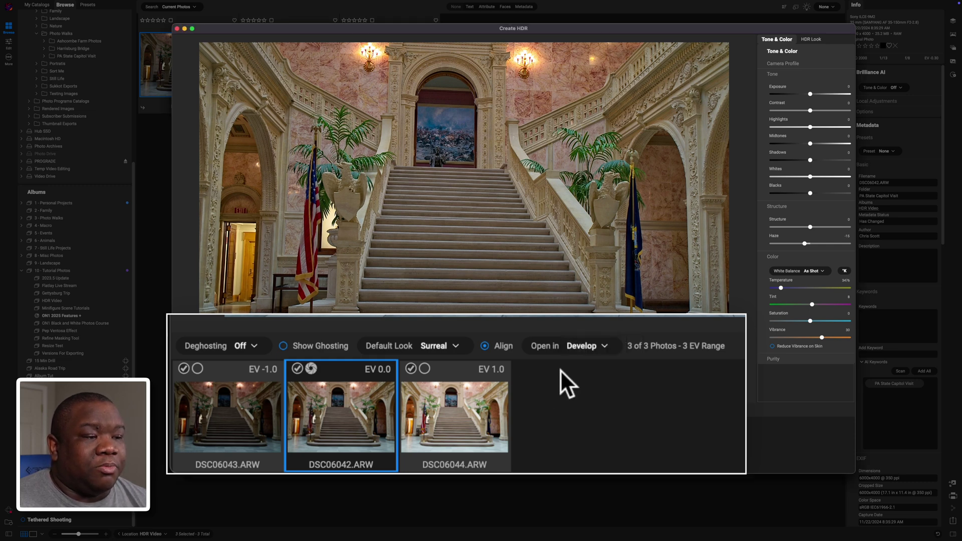
{"action": "left_click", "coordinate": [606, 348]}
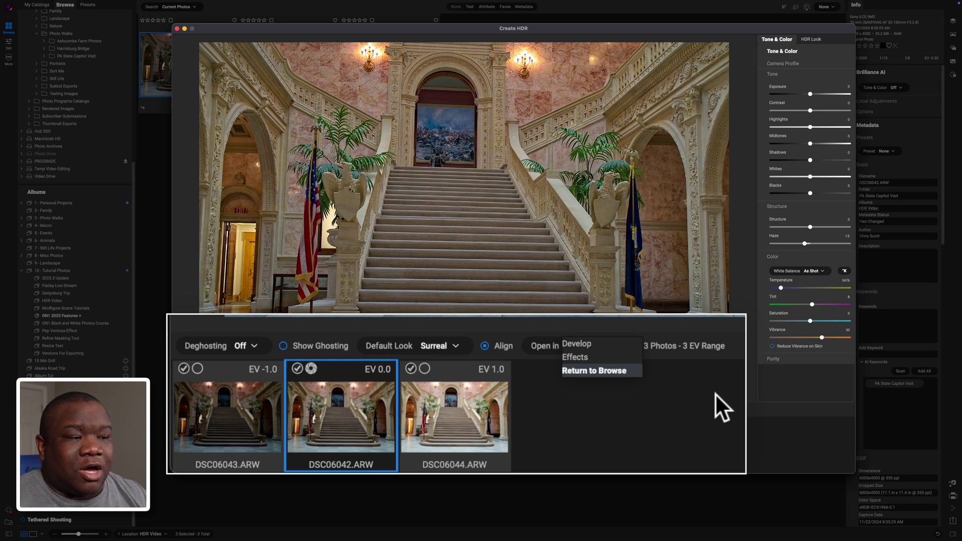
{"action": "key", "text": "Escape"}
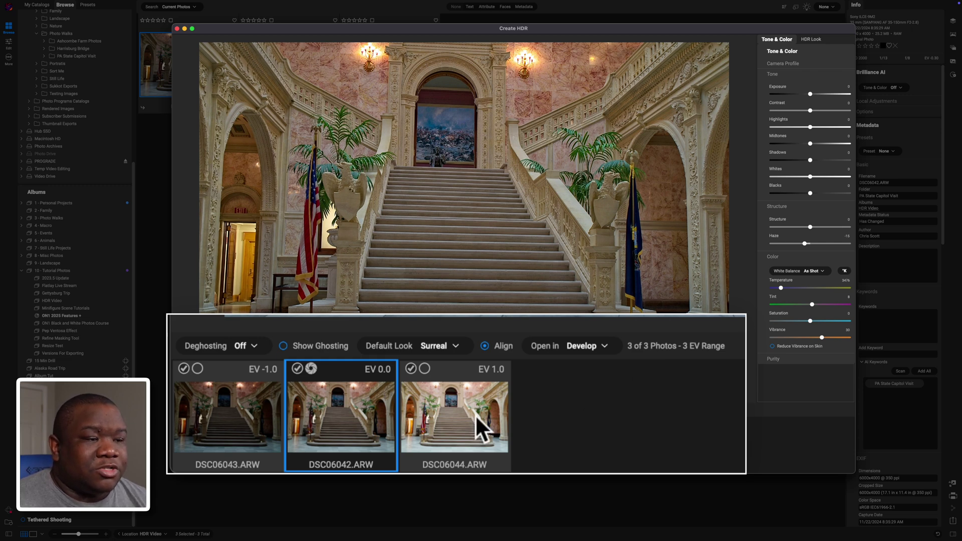
Uncheck DSC06044 so the merge blends only two exposures across 2 EV.
{"action": "left_click", "coordinate": [411, 369]}
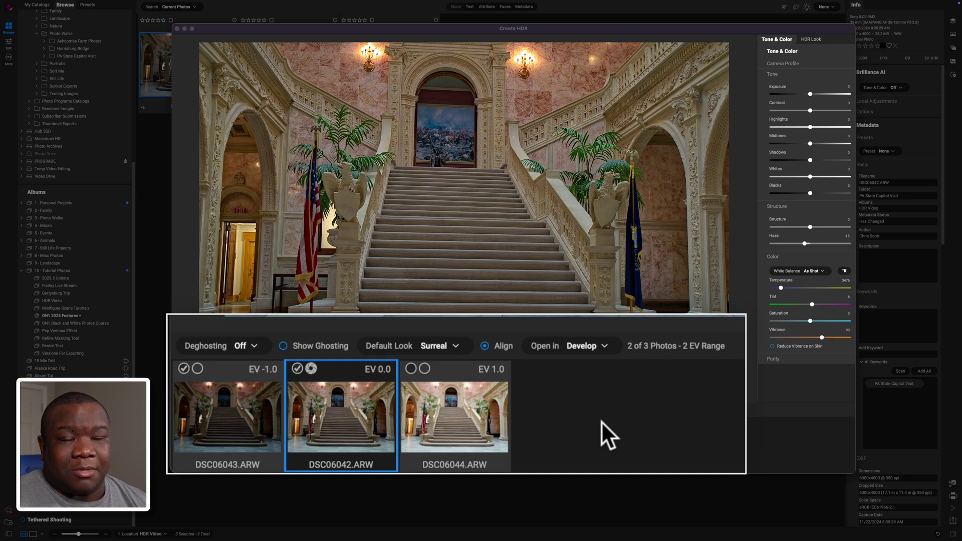
Re-check DSC06044 so the merge uses 3 of 3 photos across 3 EV.
{"action": "left_click", "coordinate": [411, 369]}
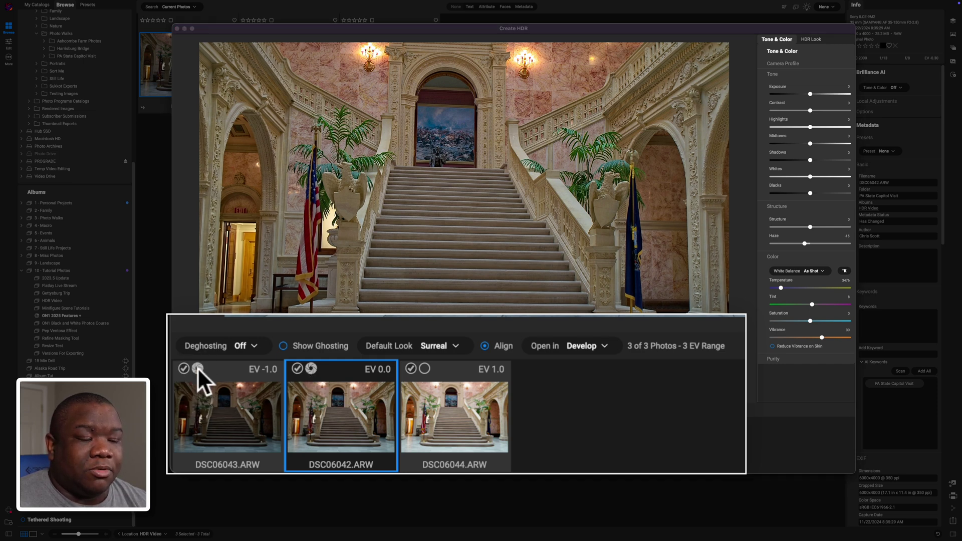
Move the EV 0.0 reference to another exposure, shifting the others to -2.0 and -1.0.
{"action": "left_click", "coordinate": [219, 396]}
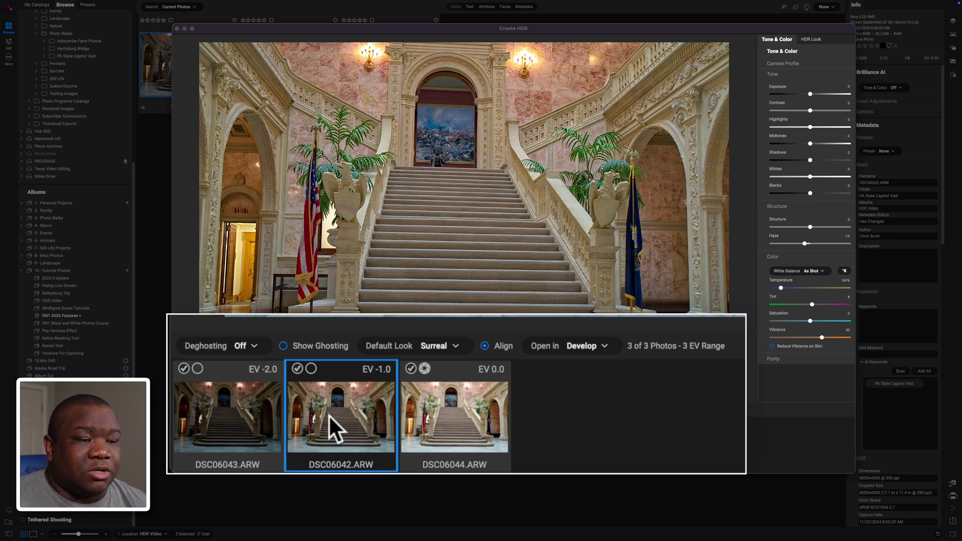
Restore DSC06042 as the EV 0.0 base and toggle DSC06044 off and back on.
{"action": "left_click", "coordinate": [311, 368]}
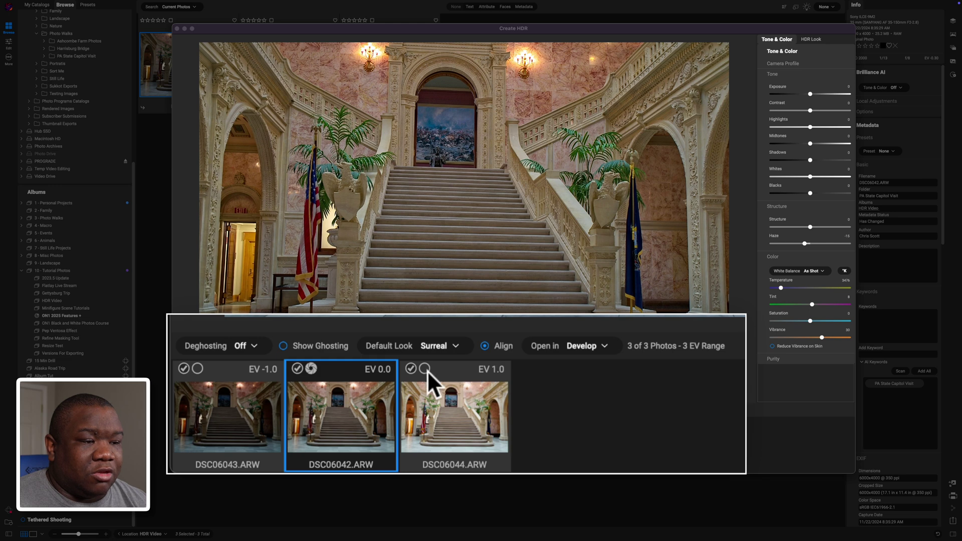
{"action": "left_click", "coordinate": [411, 369]}
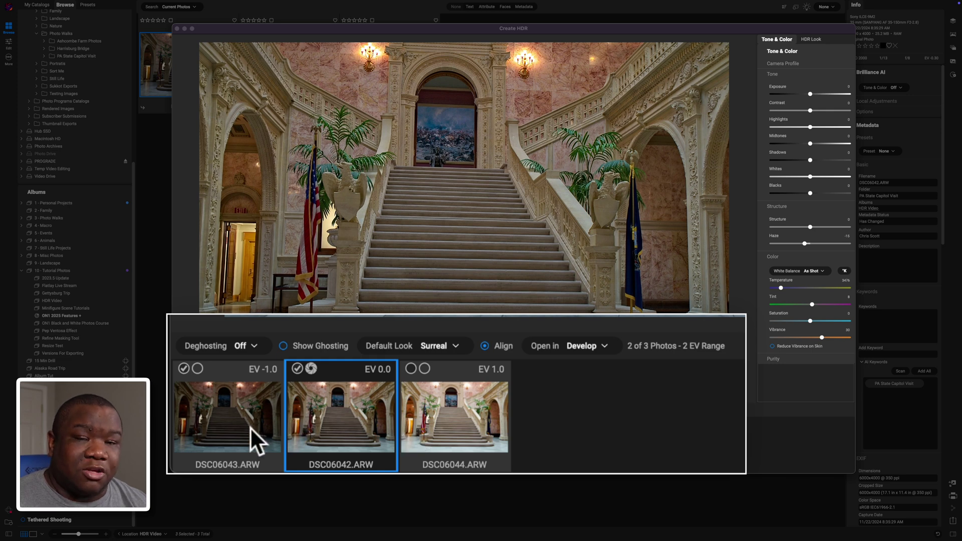
{"action": "left_click", "coordinate": [411, 369]}
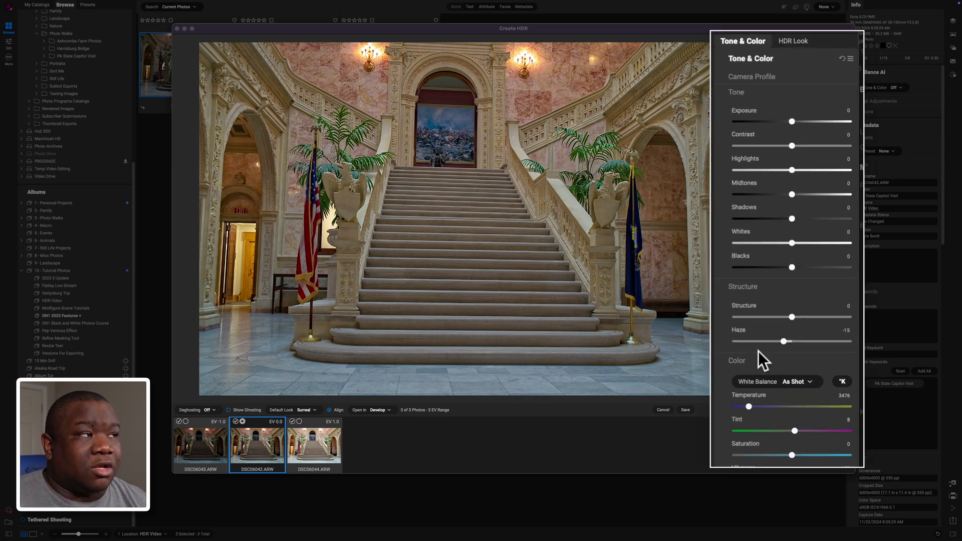
Show the HDR Look settings with Compression 150, Detail 30 and Clarity 0.
{"action": "left_click", "coordinate": [787, 42]}
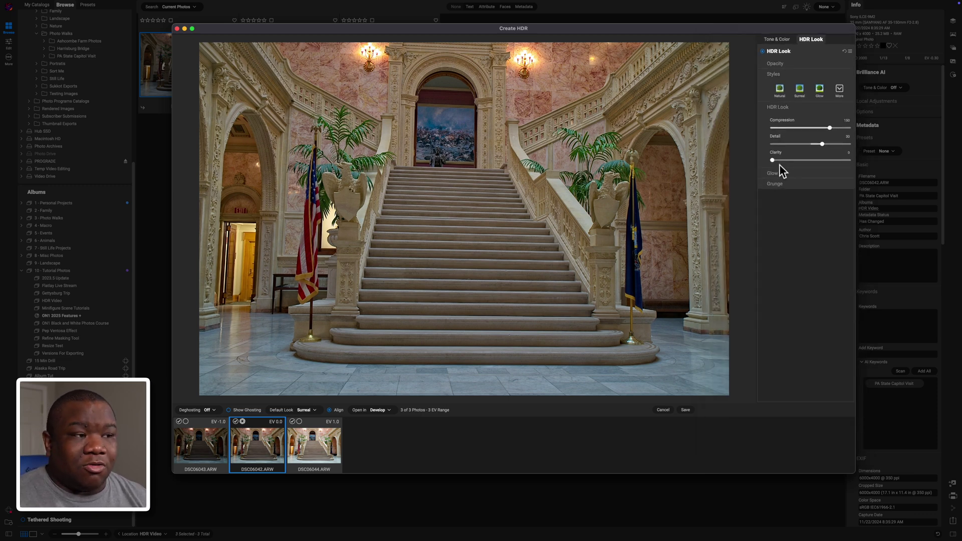
Keep Open in on Develop and save the merge as DSC06042_HDR.onphoto.
{"action": "left_click", "coordinate": [387, 411]}
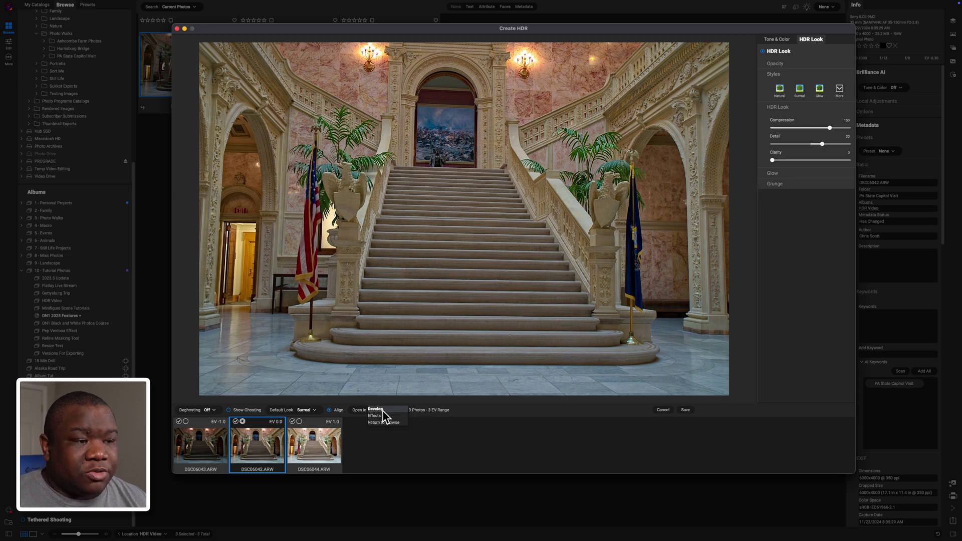
{"action": "left_click", "coordinate": [375, 409]}
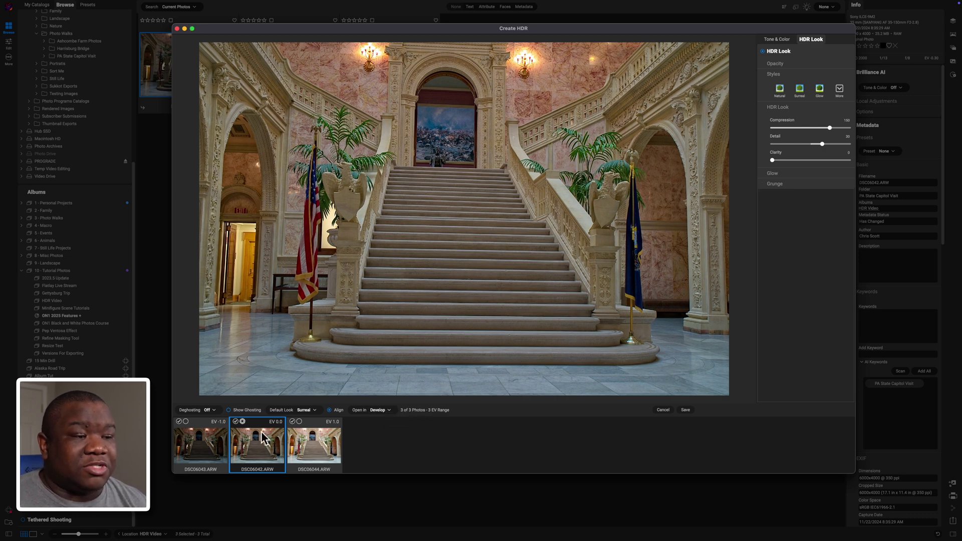
{"action": "left_click", "coordinate": [685, 410]}
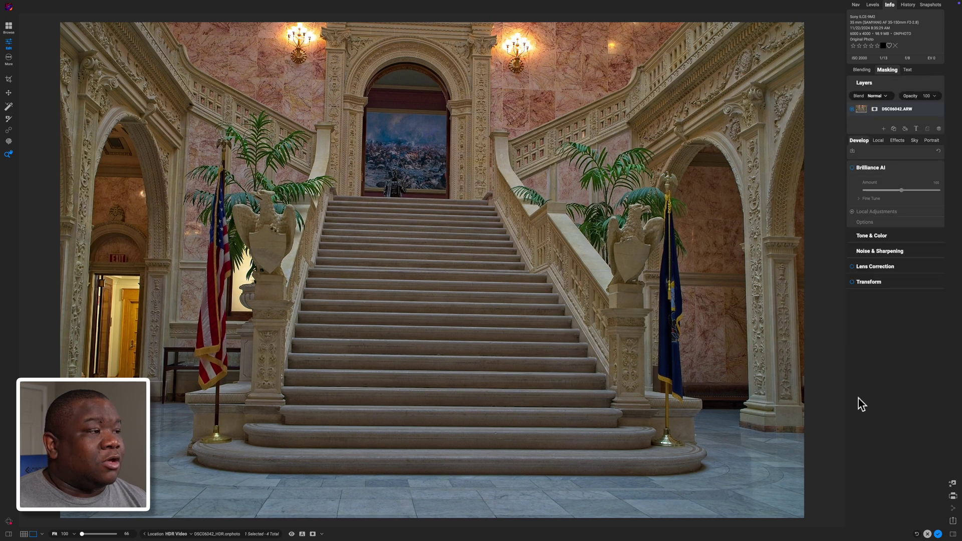
Expand Tone & Color and list the available ON1 and Sony camera profiles.
{"action": "left_click", "coordinate": [904, 233]}
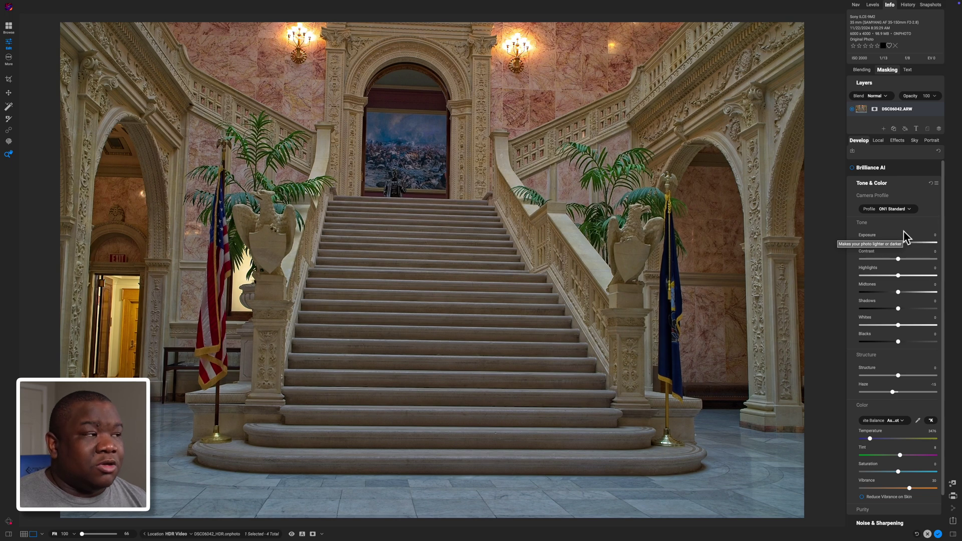
{"action": "left_click", "coordinate": [890, 210]}
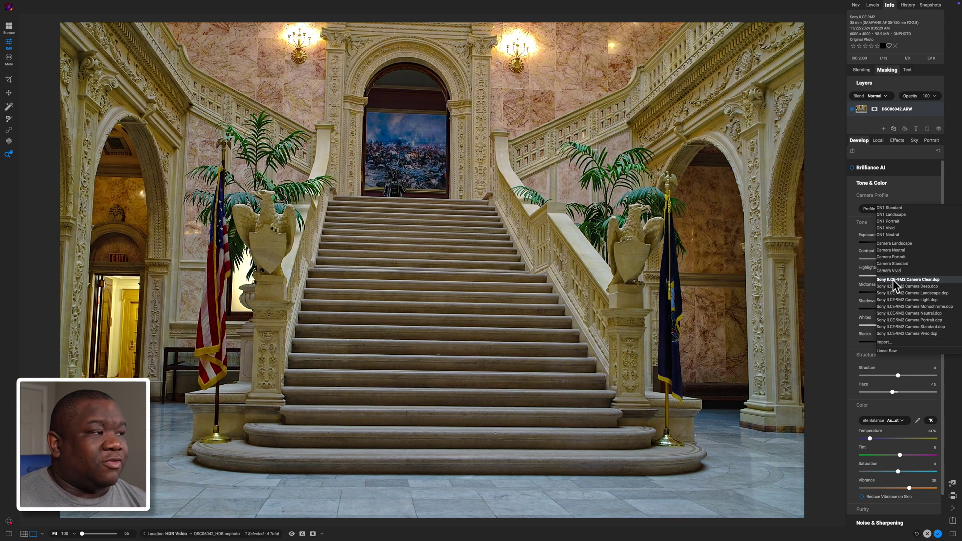
Leave ON1 Standard as the merged HDR's camera profile.
{"action": "left_click", "coordinate": [858, 207]}
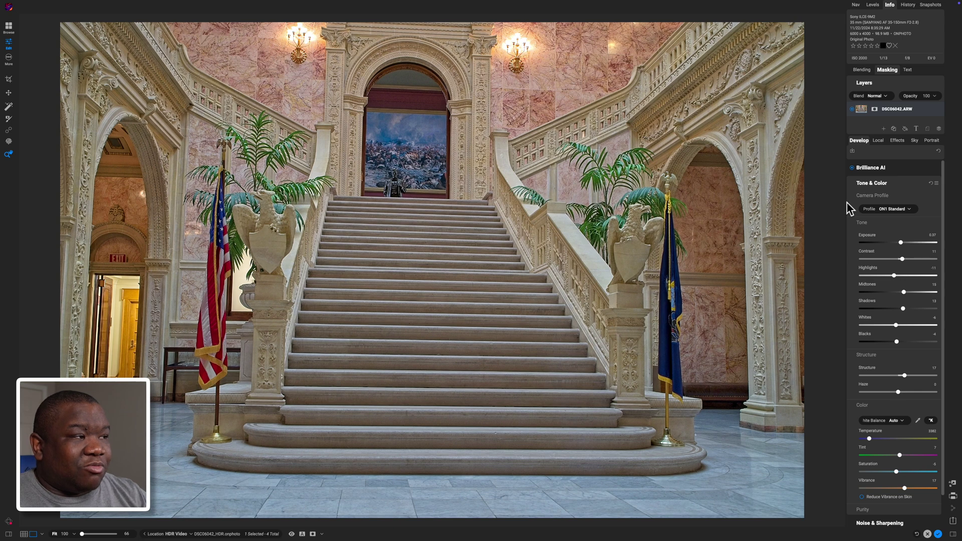
Lower the Brilliance AI amount and toggle the preview to compare with the unedited photo.
{"action": "left_click", "coordinate": [877, 169]}
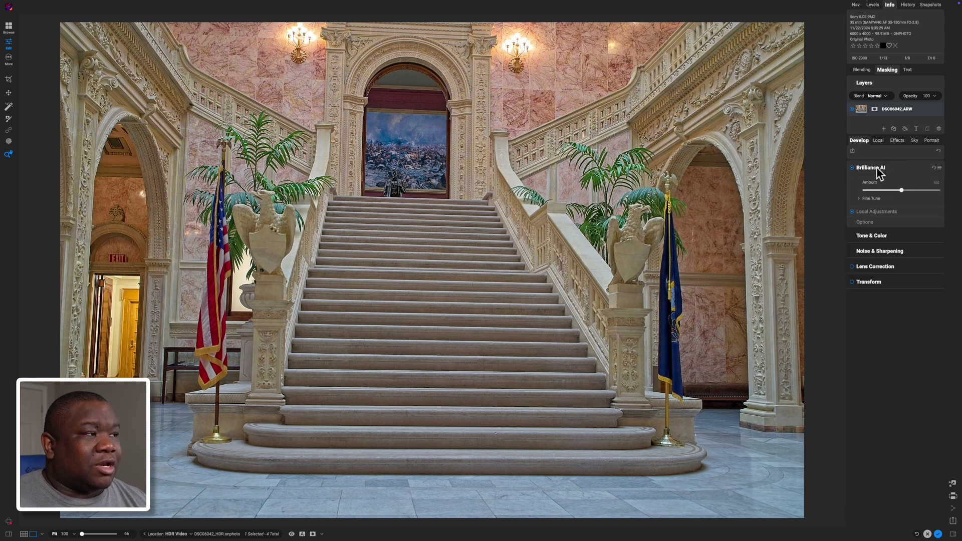
{"action": "left_click_drag", "start_coordinate": [902, 191], "coordinate": [884, 192]}
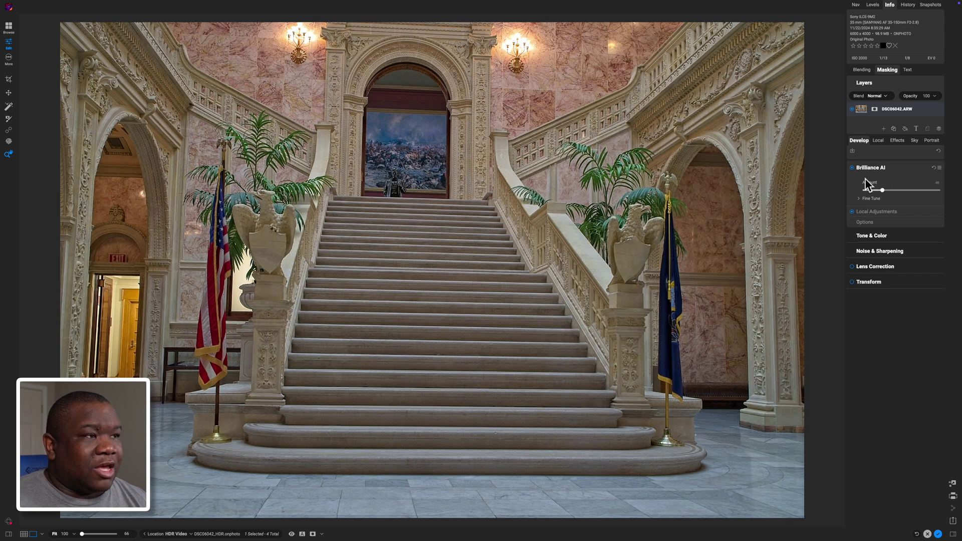
{"action": "key", "text": "super+p"}
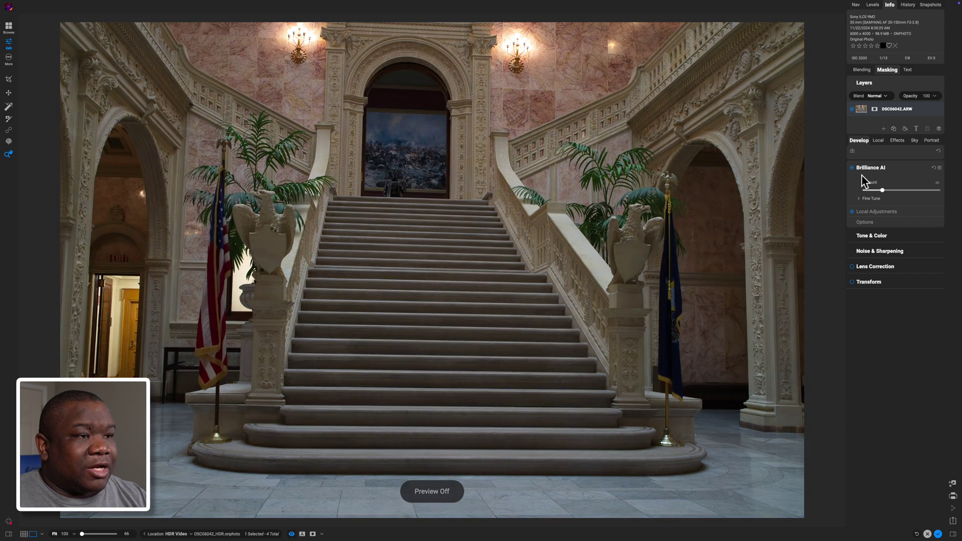
{"action": "key", "text": "super+p"}
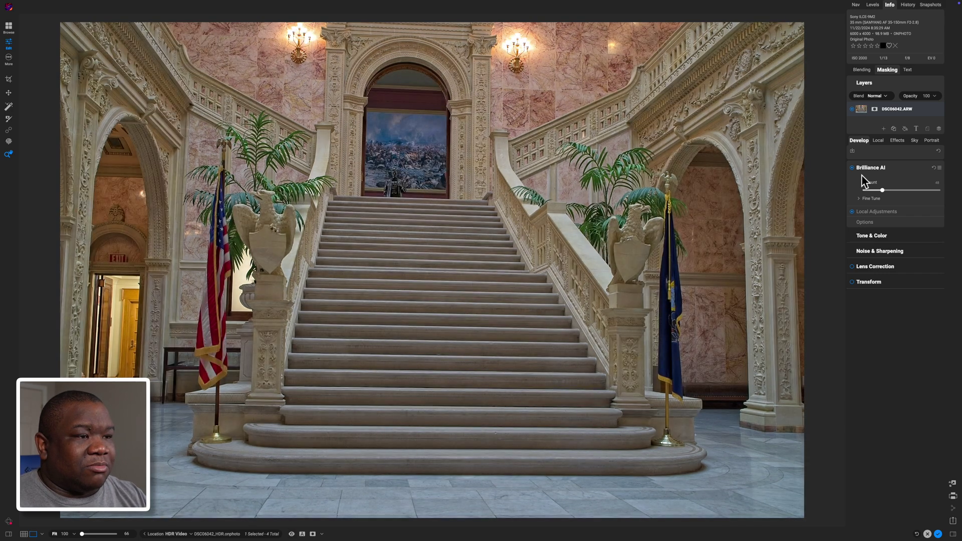
{"action": "key", "text": "super+p"}
{"action": "key", "text": "super+p"}
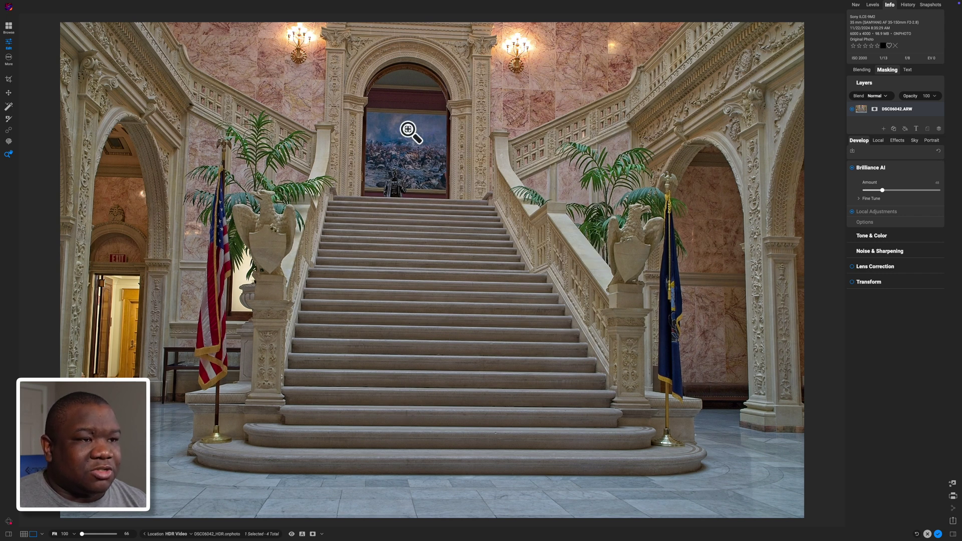
Collapse Brilliance AI and show the resulting Tone & Color adjustments.
{"action": "left_click", "coordinate": [889, 169]}
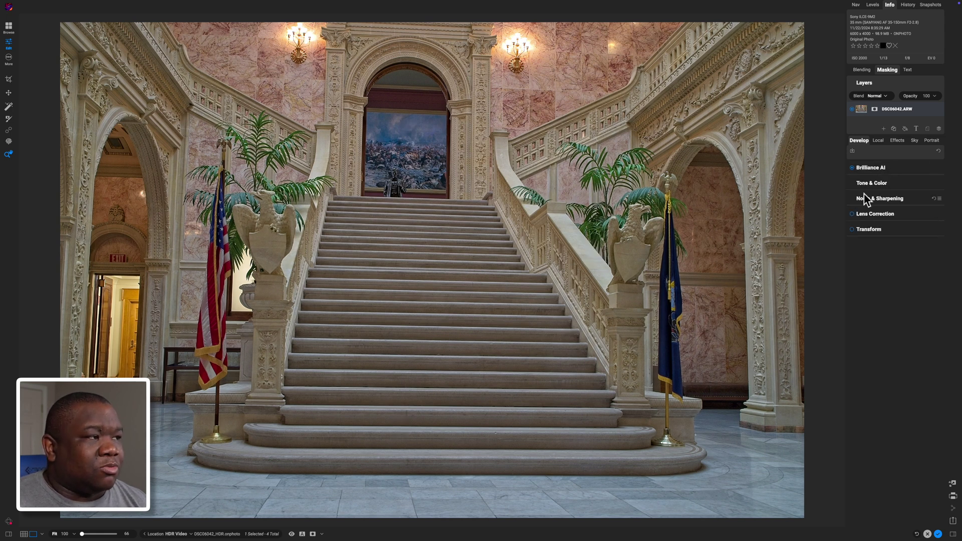
{"action": "left_click", "coordinate": [872, 183]}
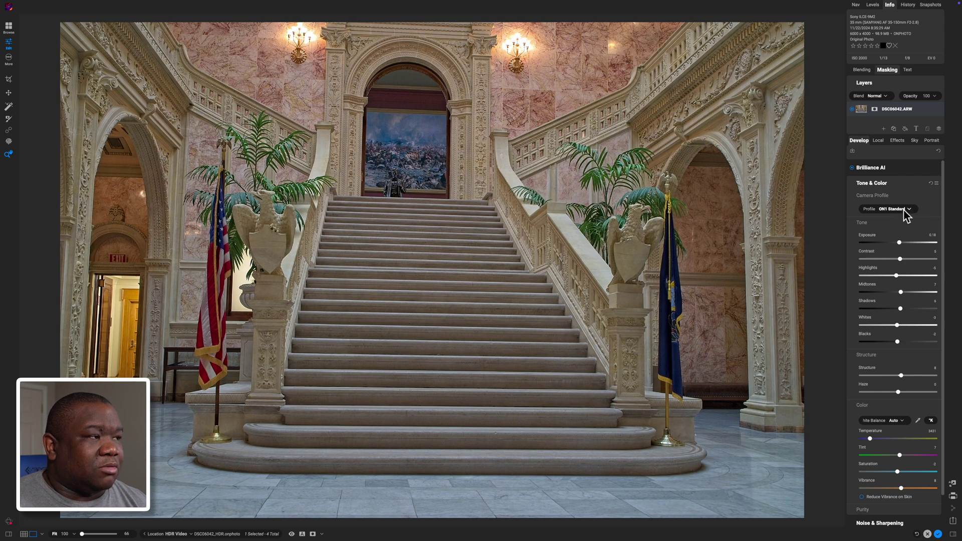
{"action": "left_click_drag", "start_coordinate": [945, 200], "coordinate": [952, 176]}
Try the Natural, then Glow HDR Look styles (Clarity and Glow 30), then disable HDR Look.
{"action": "left_click", "coordinate": [897, 141]}
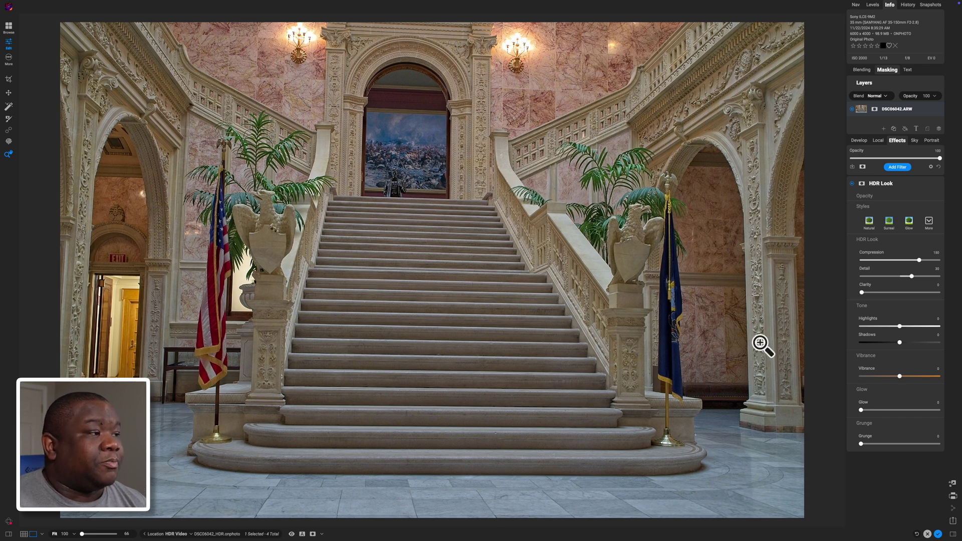
{"action": "left_click", "coordinate": [871, 225]}
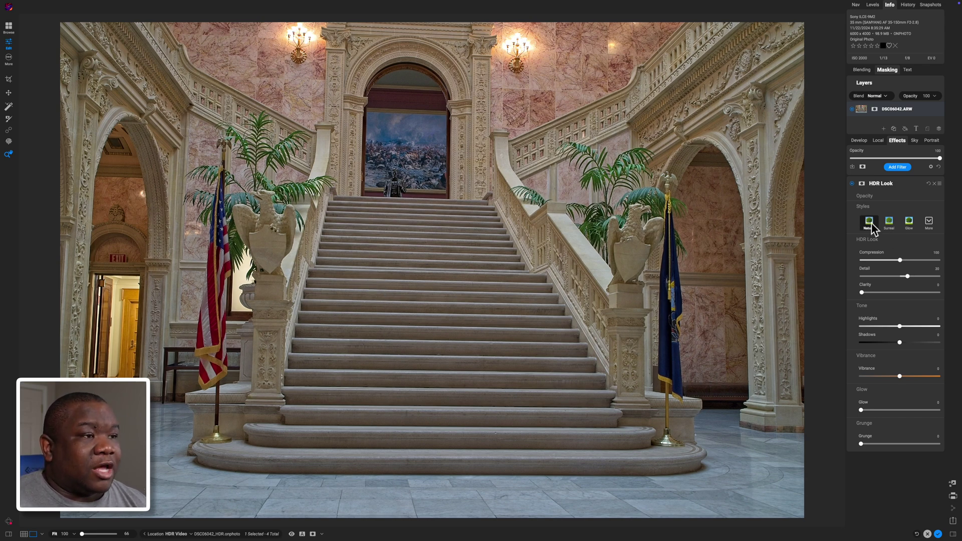
{"action": "left_click", "coordinate": [910, 223]}
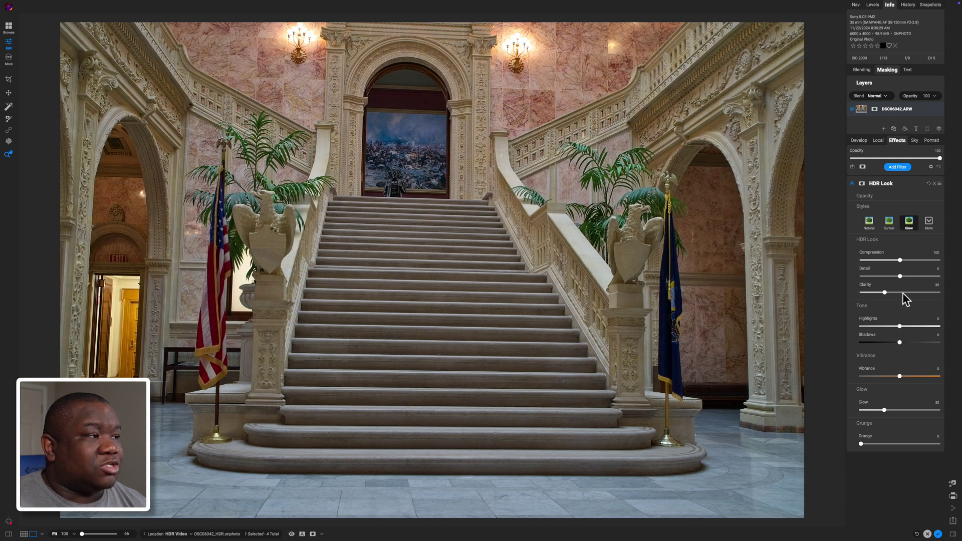
{"action": "left_click", "coordinate": [853, 183]}
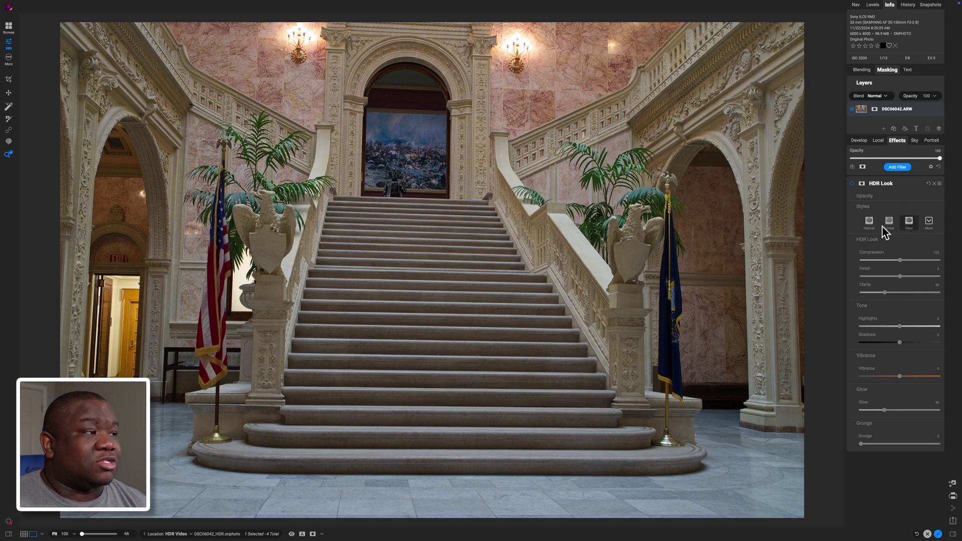
Add a Sunshine filter to the merged HDR's effects from the filters list.
{"action": "left_click", "coordinate": [897, 167]}
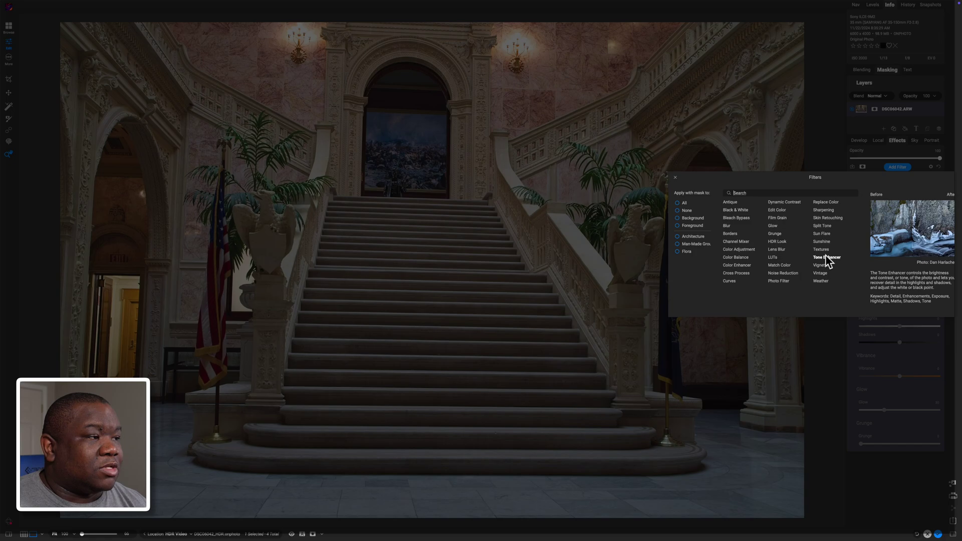
{"action": "left_click", "coordinate": [821, 242]}
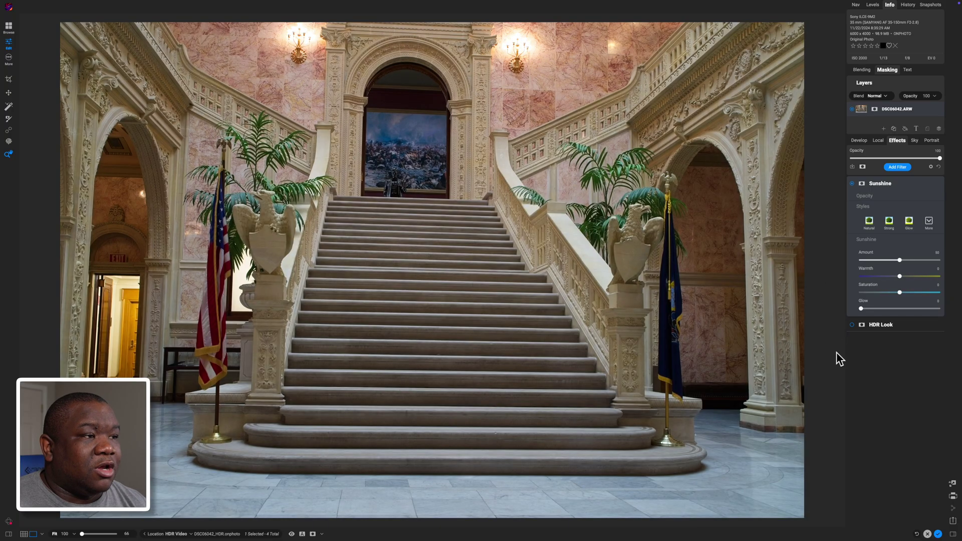